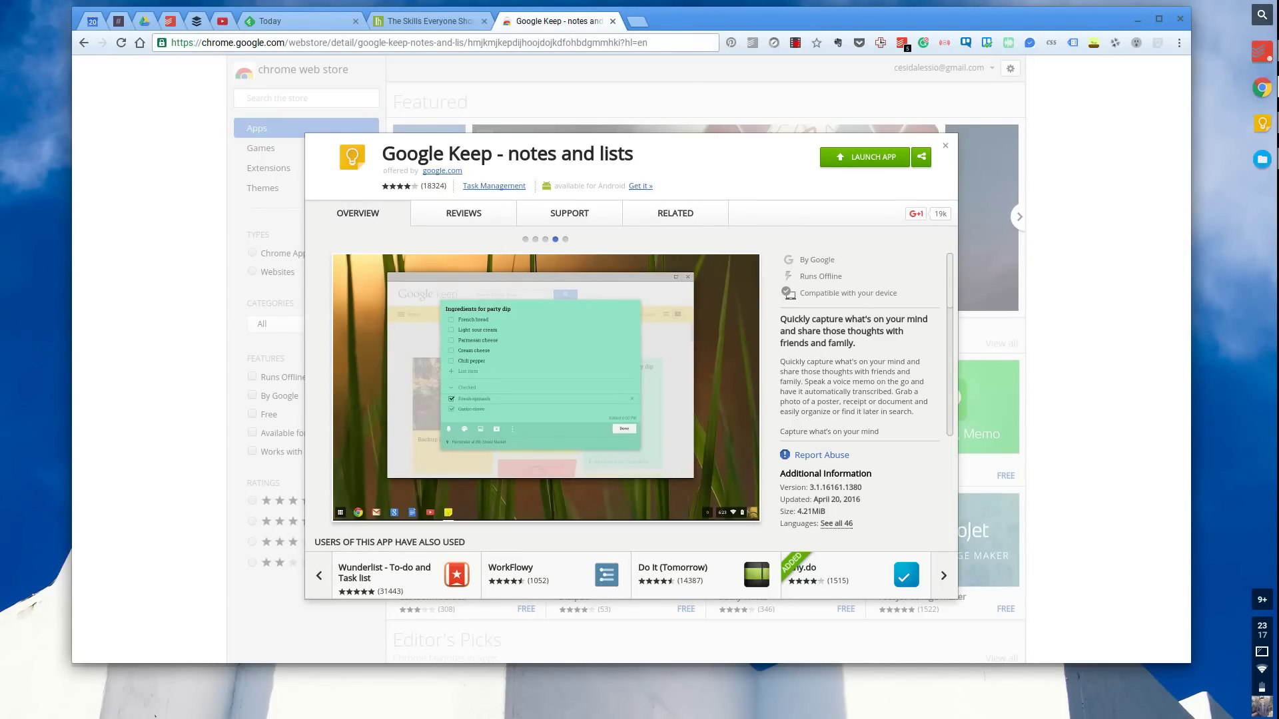
# - Search the Chrome Web Store for 'google keep' and open the Google Keep Chrome Extension listing
pyautogui.click(303, 131)
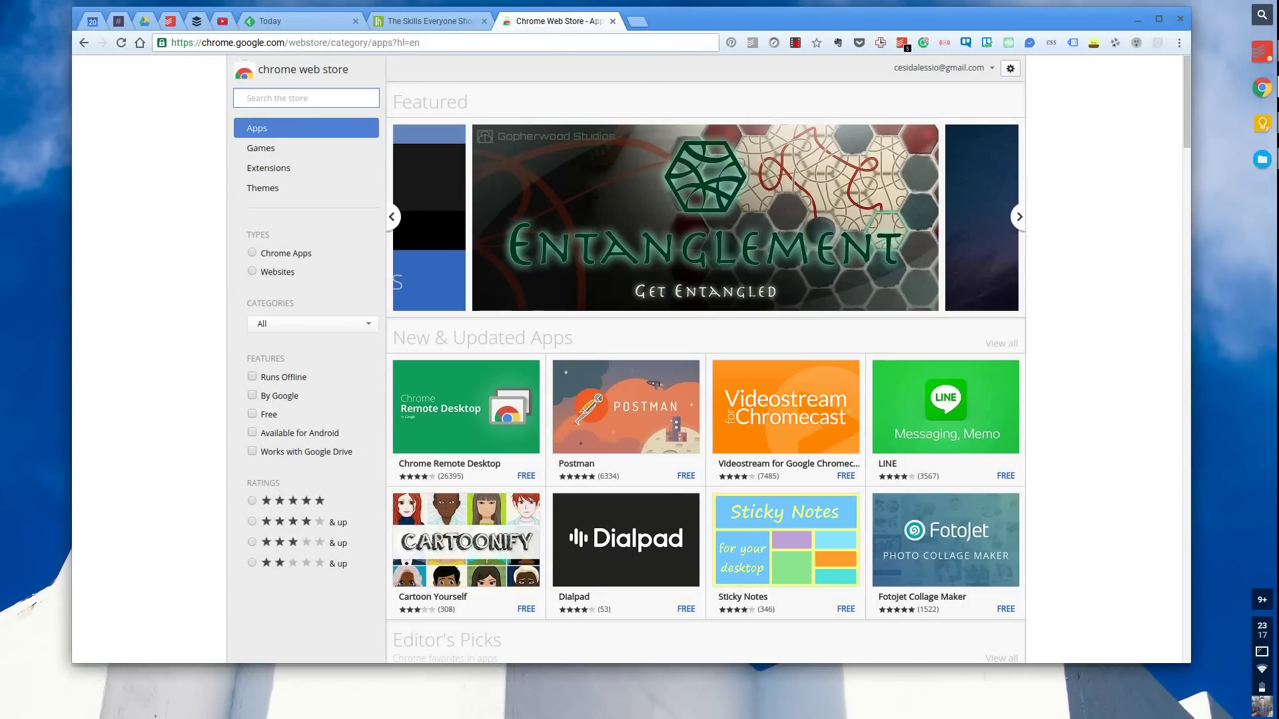
pyautogui.write('goole ke')
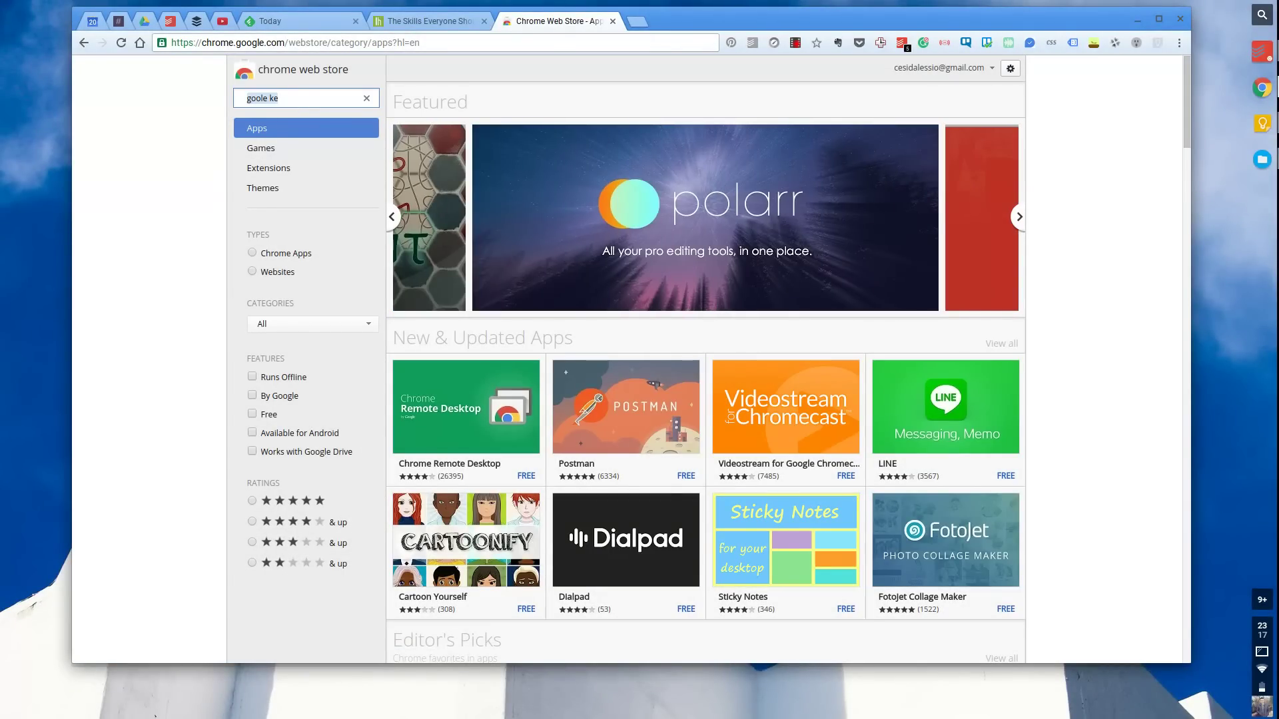
pyautogui.write('google keep')
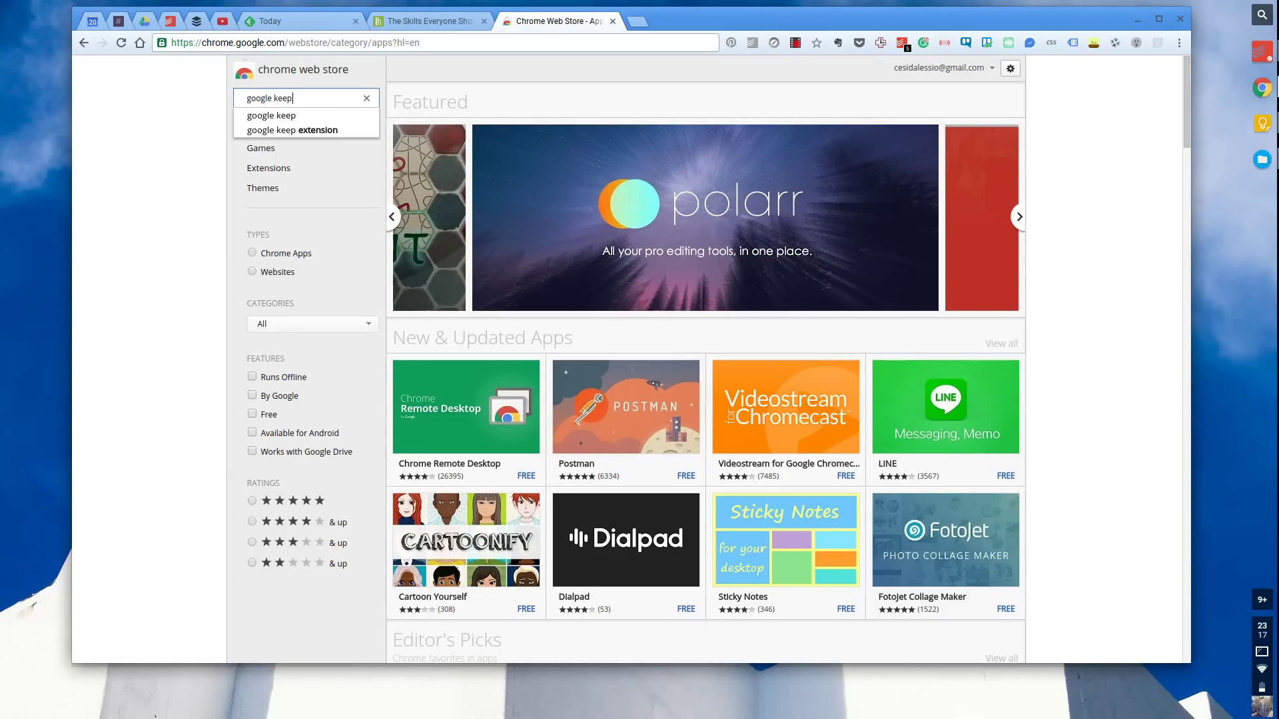
pyautogui.press('Return')
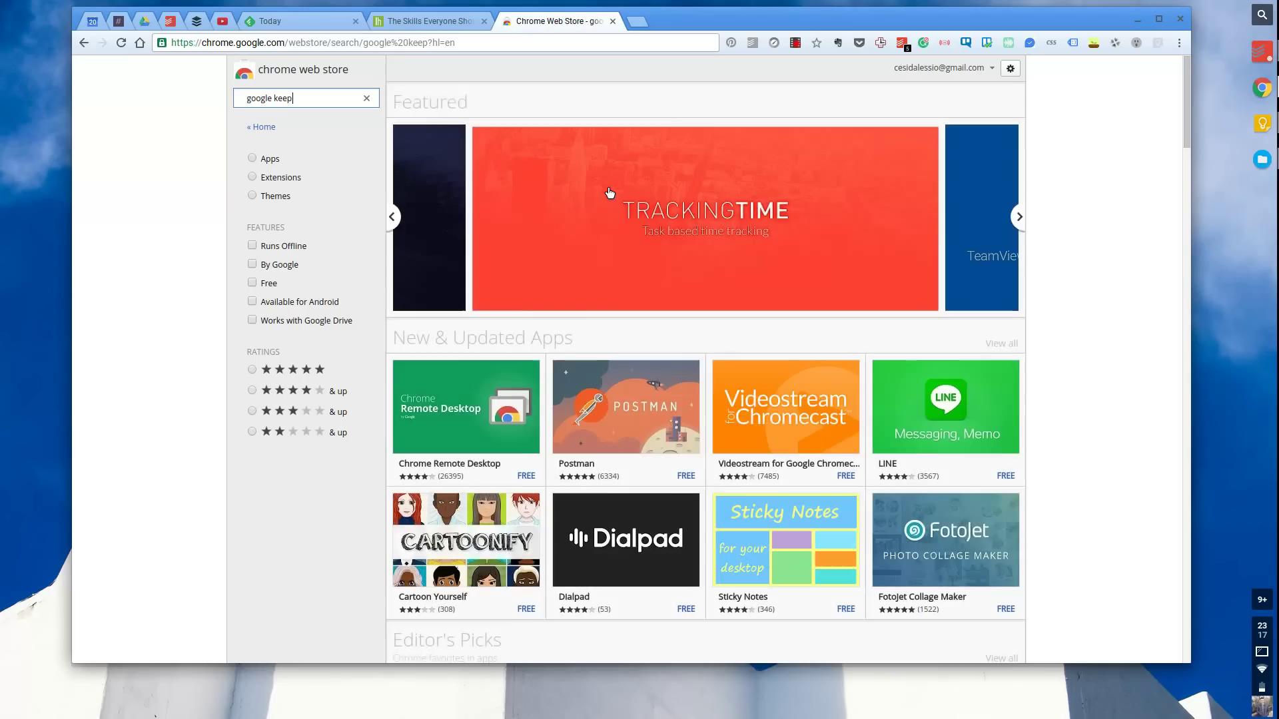
pyautogui.scroll(-2, 566, 266)
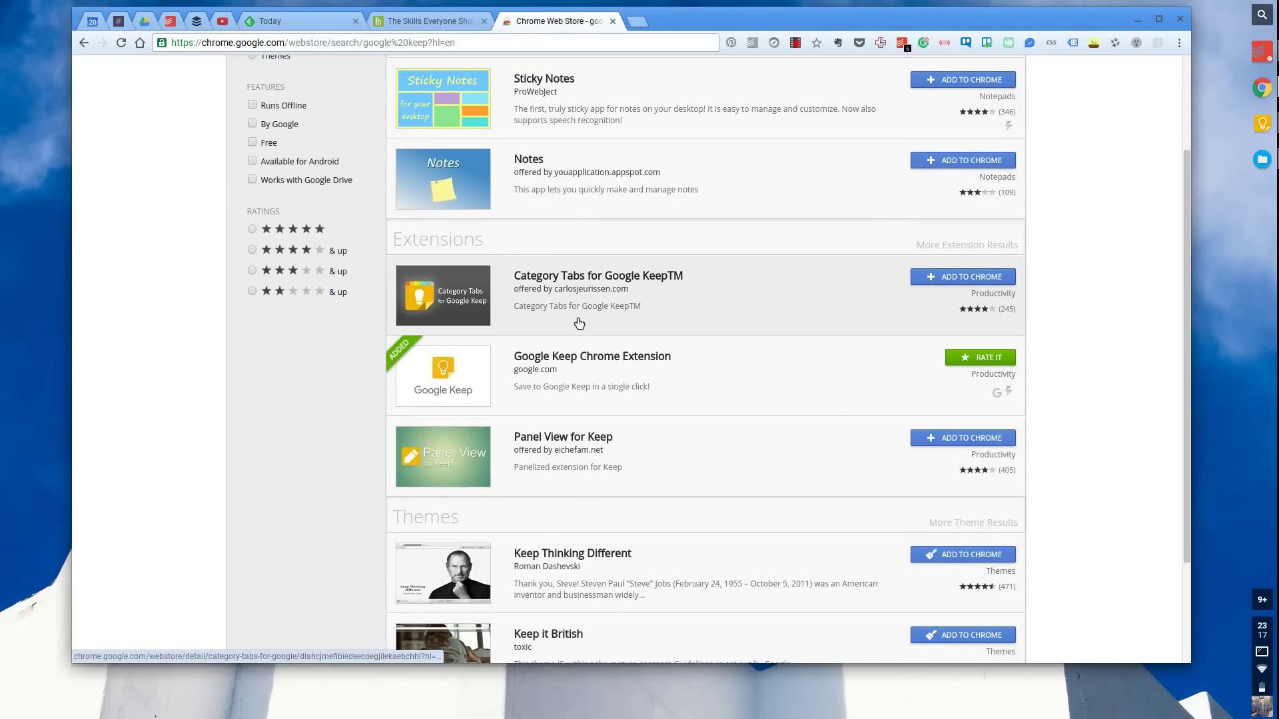
pyautogui.click(577, 361)
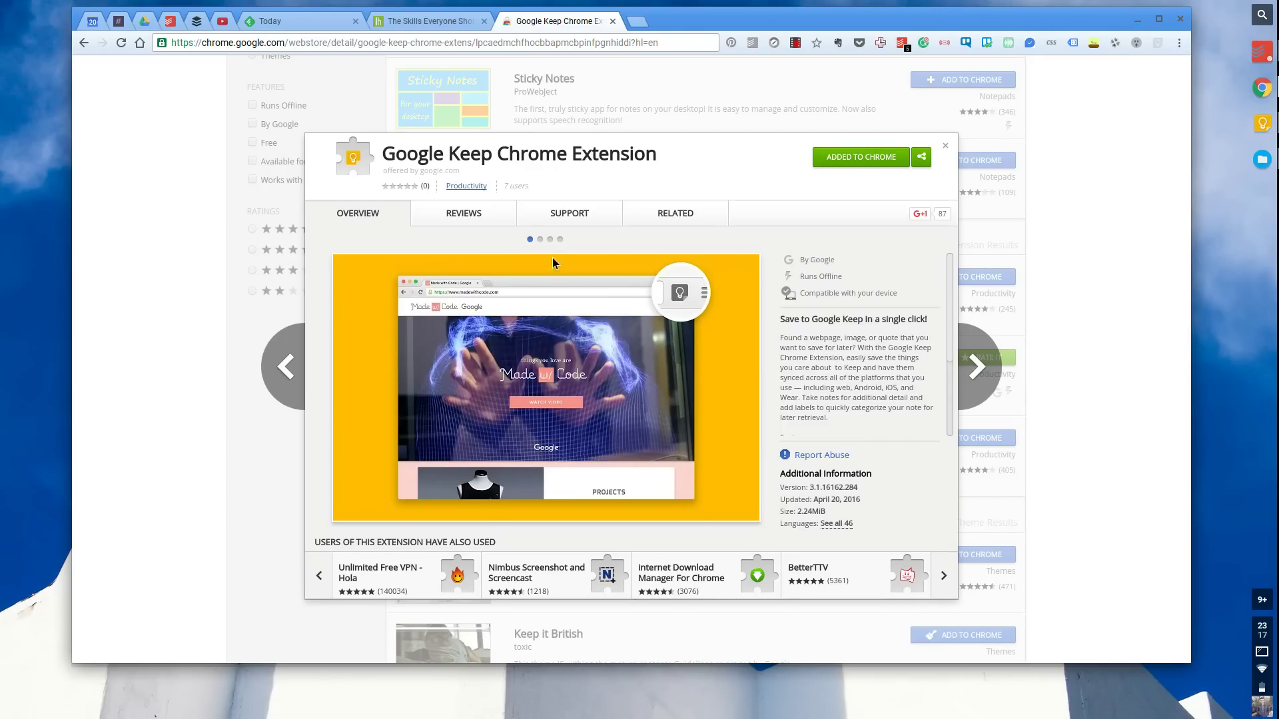
# - Page through the extension listing's screenshot carousel
pyautogui.click(541, 239)
pyautogui.click(549, 240)
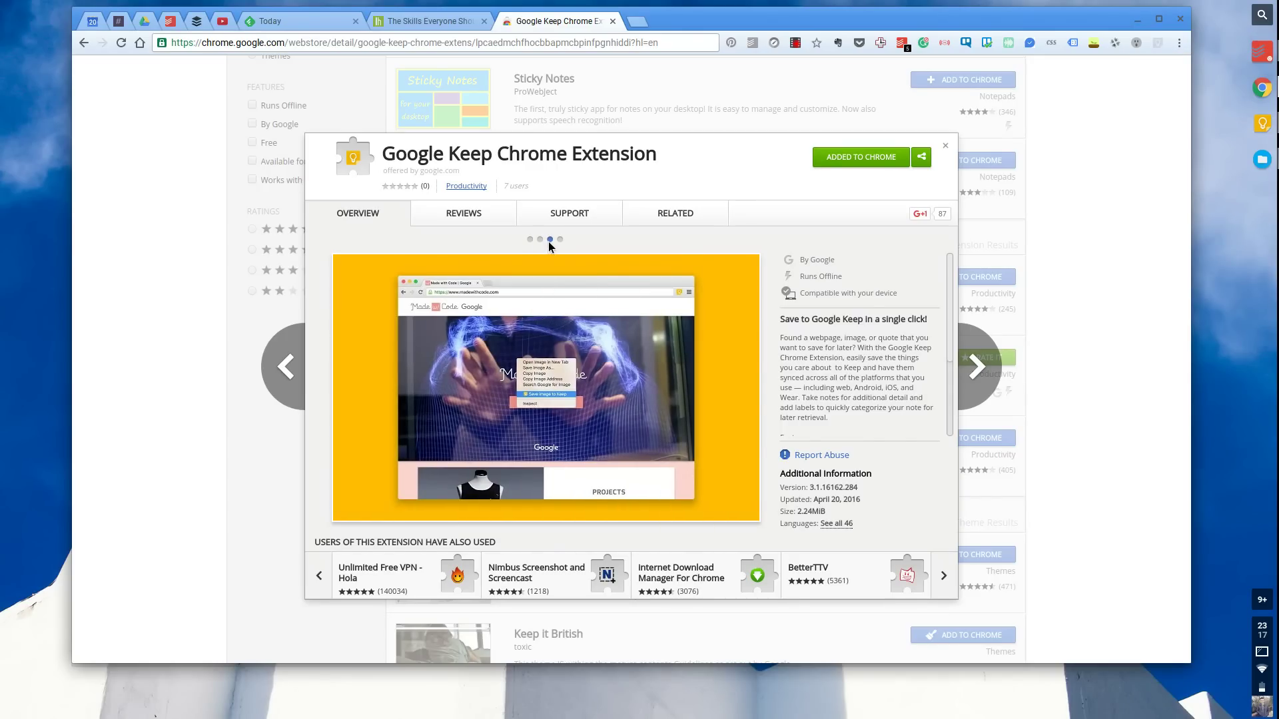
pyautogui.click(560, 239)
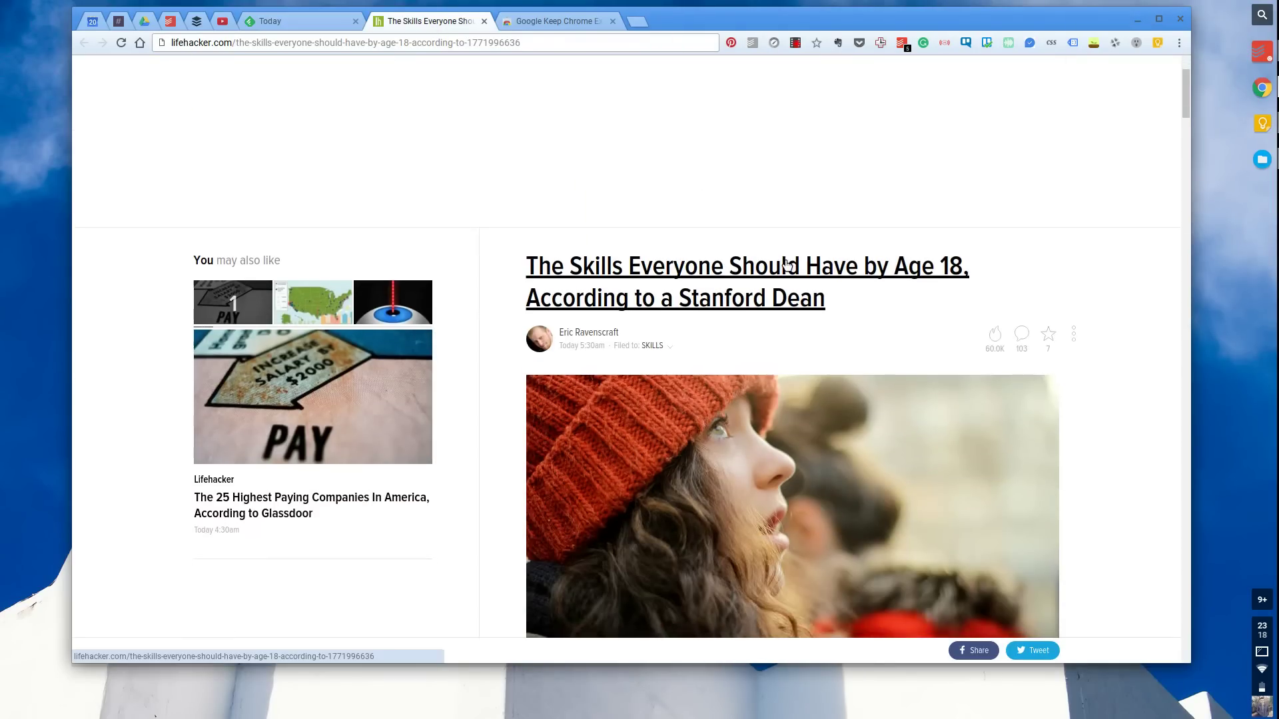
# - Scroll the Lifehacker article to bring its title into view
pyautogui.scroll(-2, 786, 263)
pyautogui.scroll(5, 733, 215)
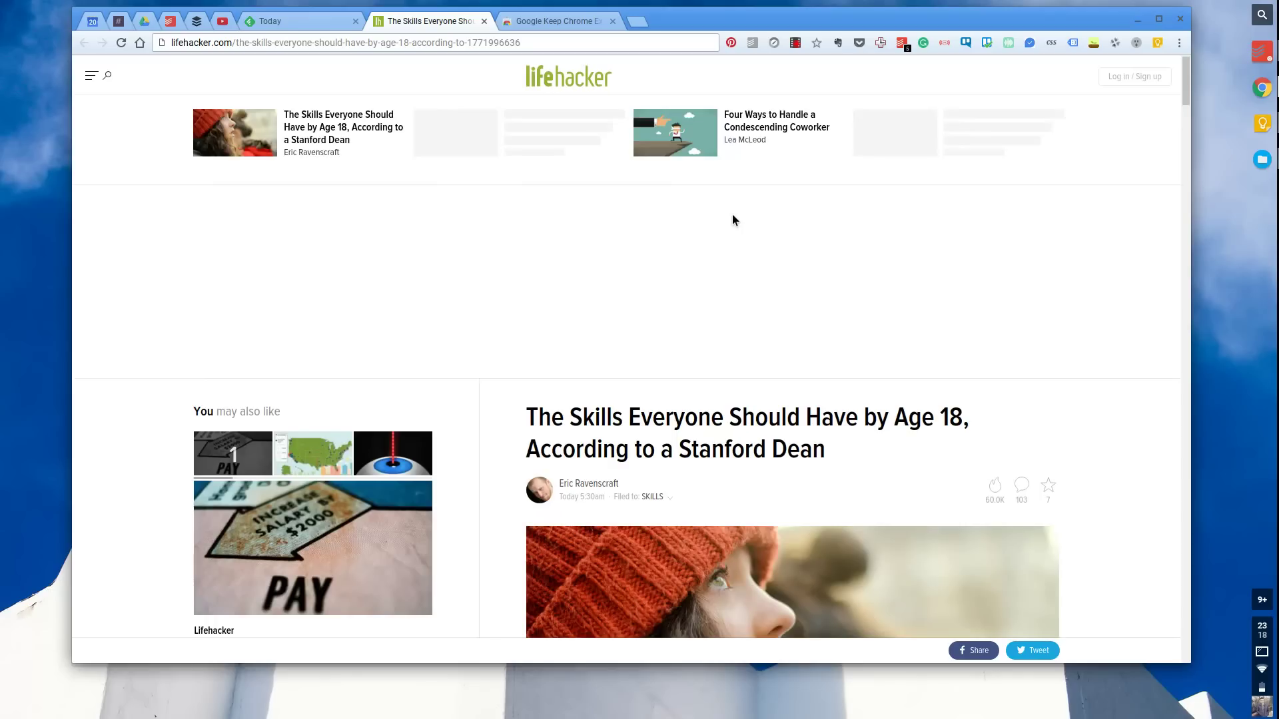
pyautogui.scroll(-4, 733, 214)
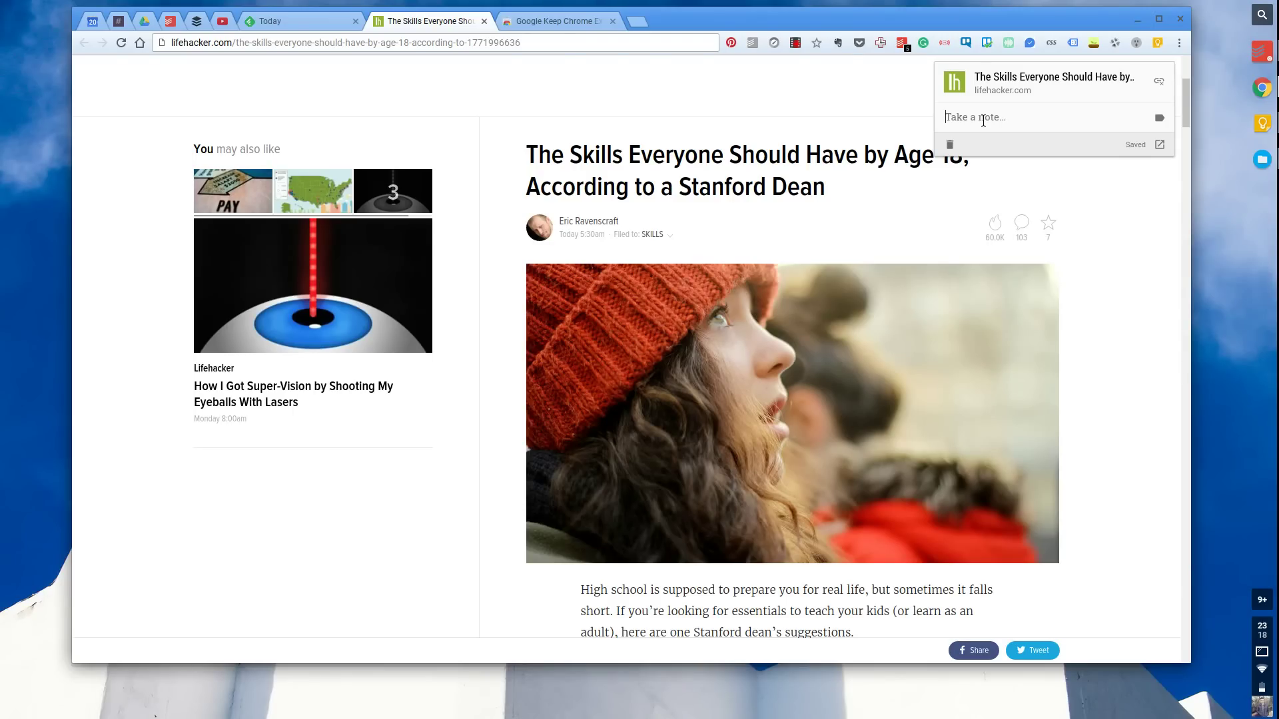
# - Add the comment 'Must read this one for a report soon!' and tag the note Inspiration
pyautogui.write('Must')
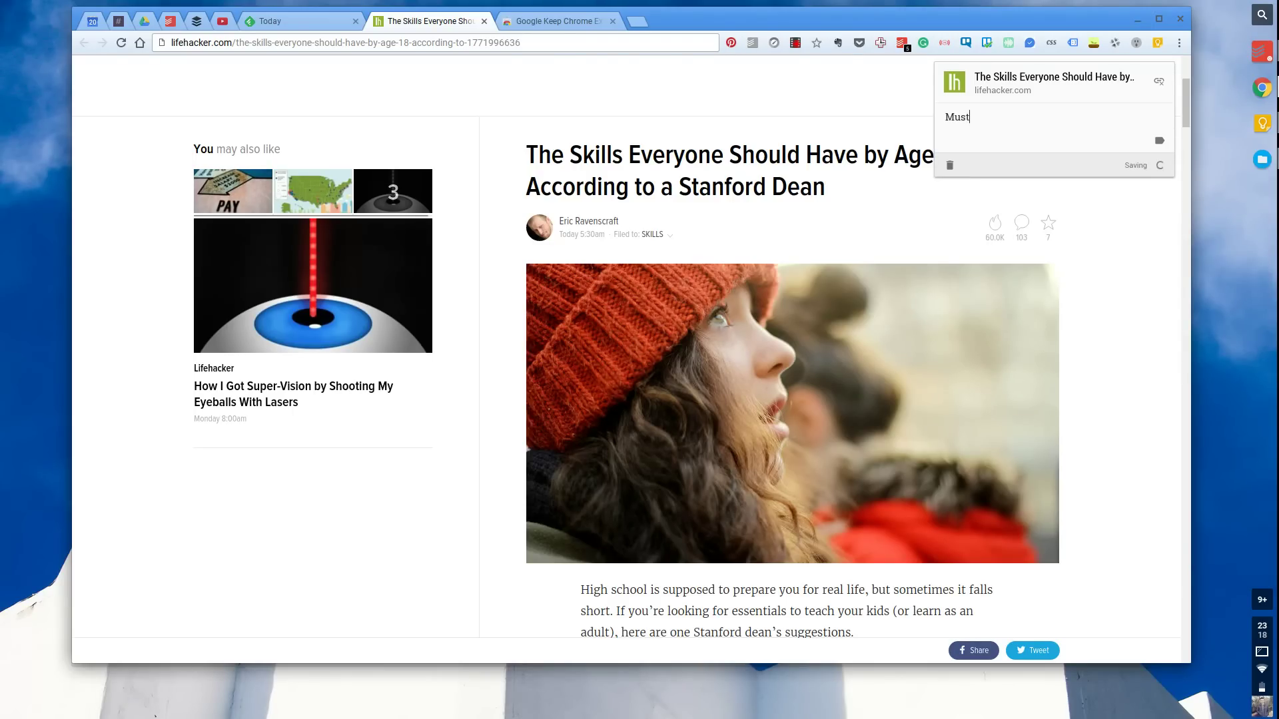
pyautogui.write(' read thi')
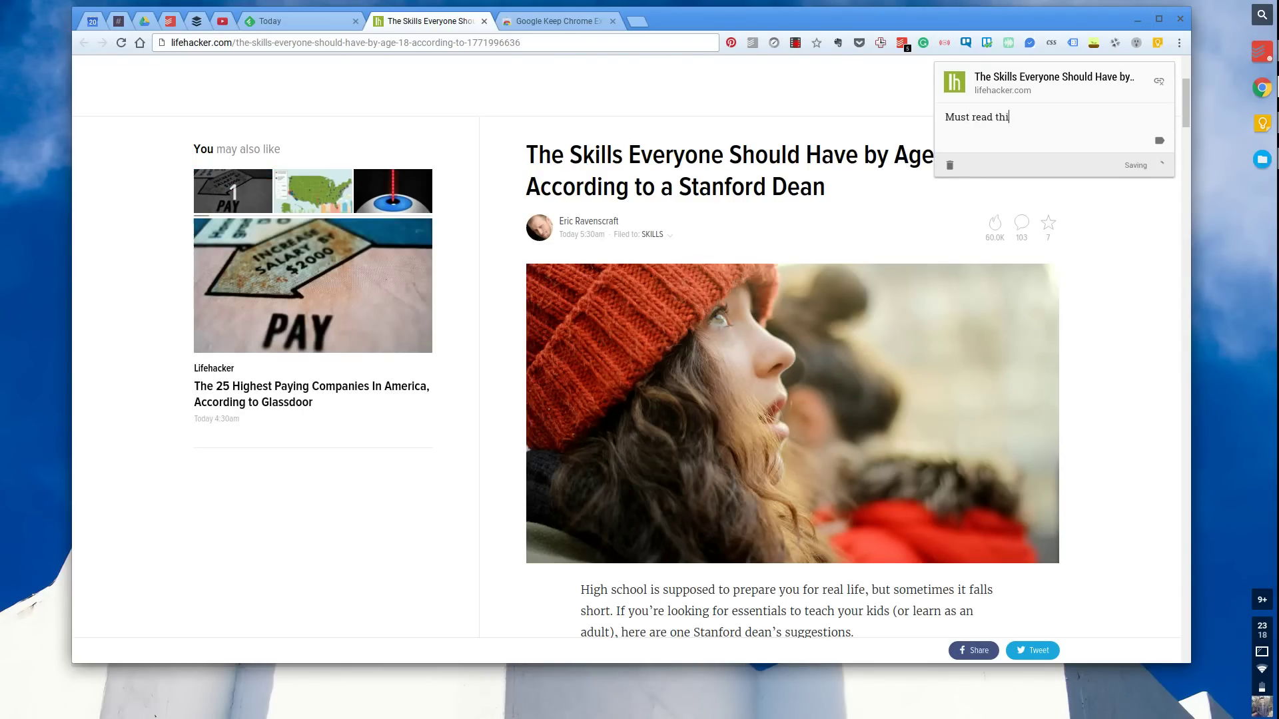
pyautogui.write('s one for a report soon!')
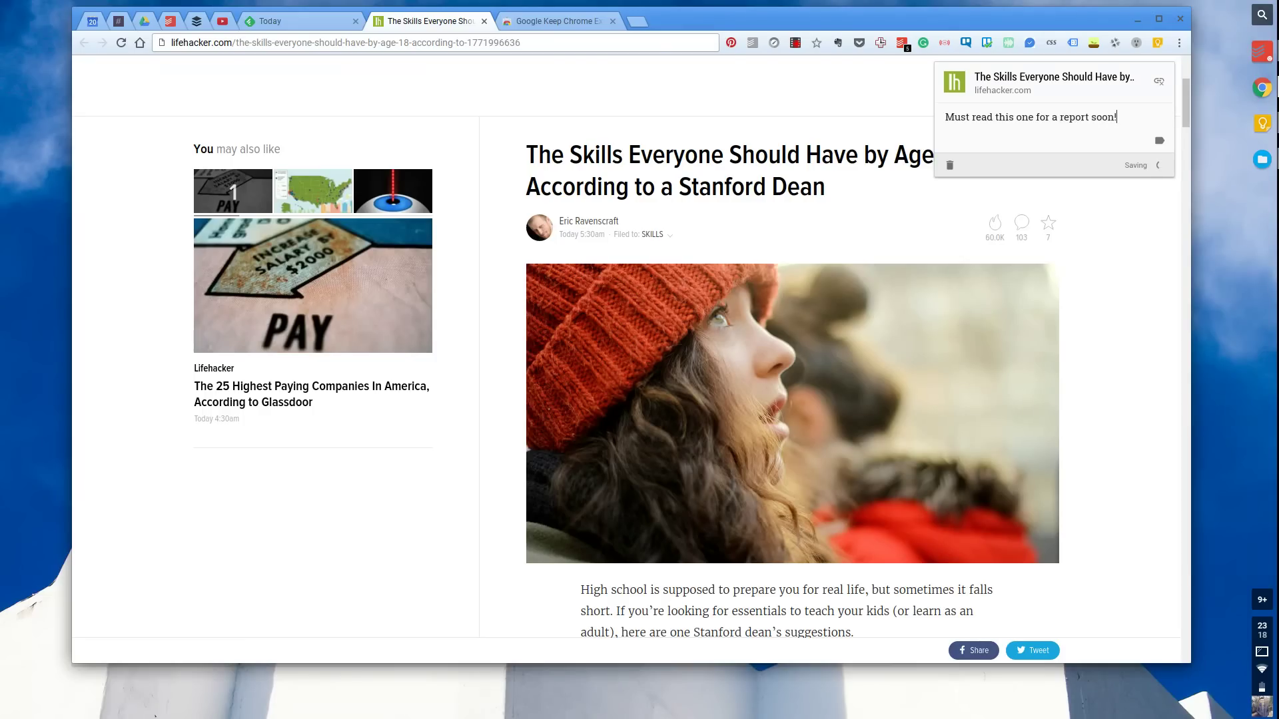
pyautogui.click(1163, 148)
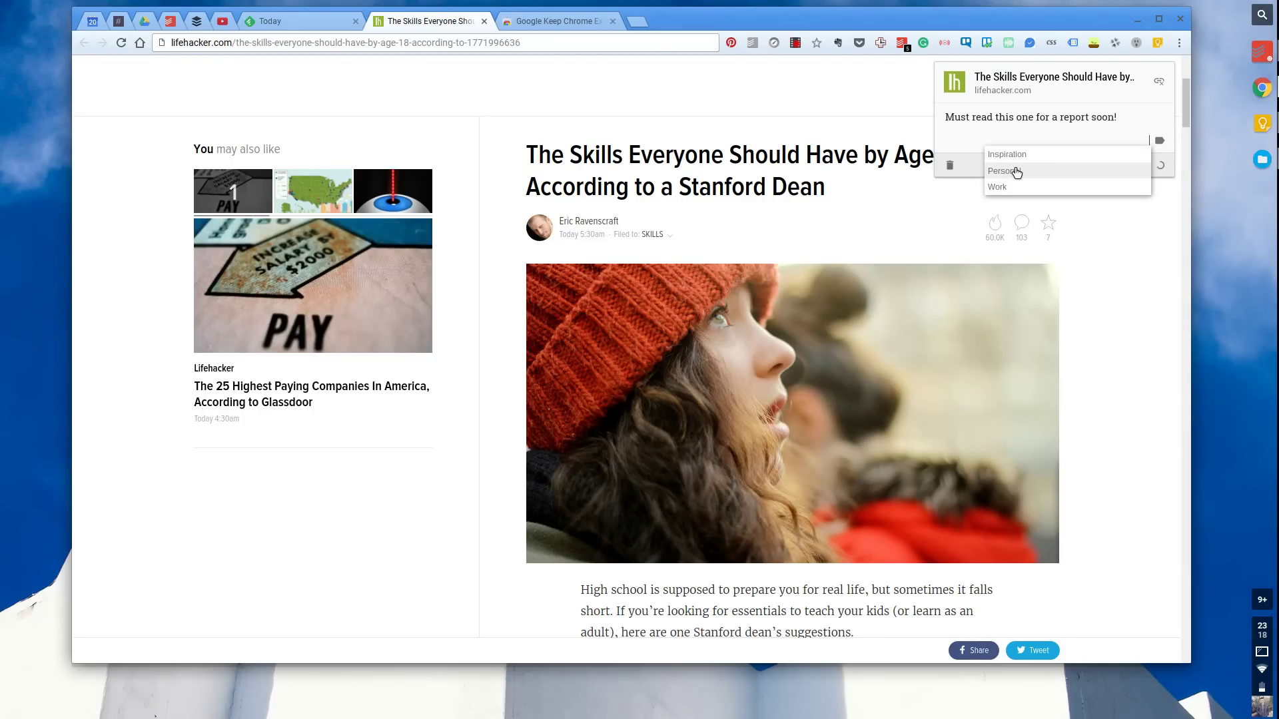
pyautogui.click(1040, 154)
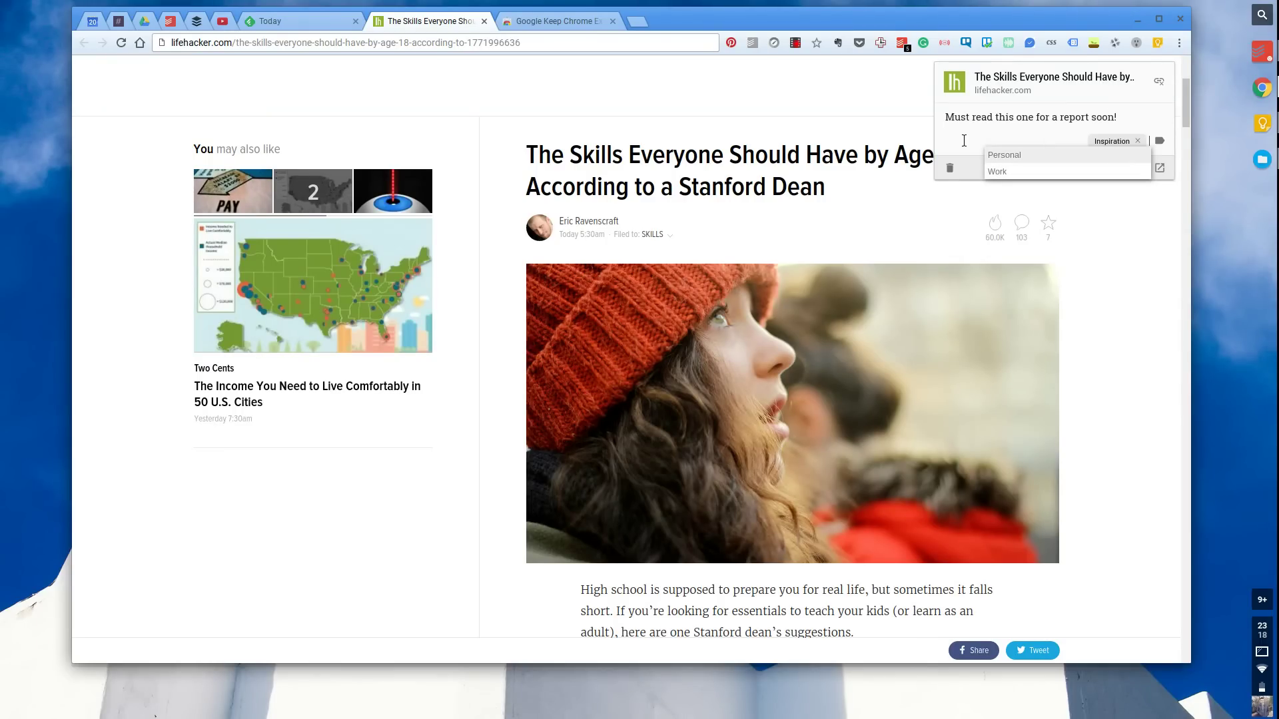
pyautogui.click(1149, 126)
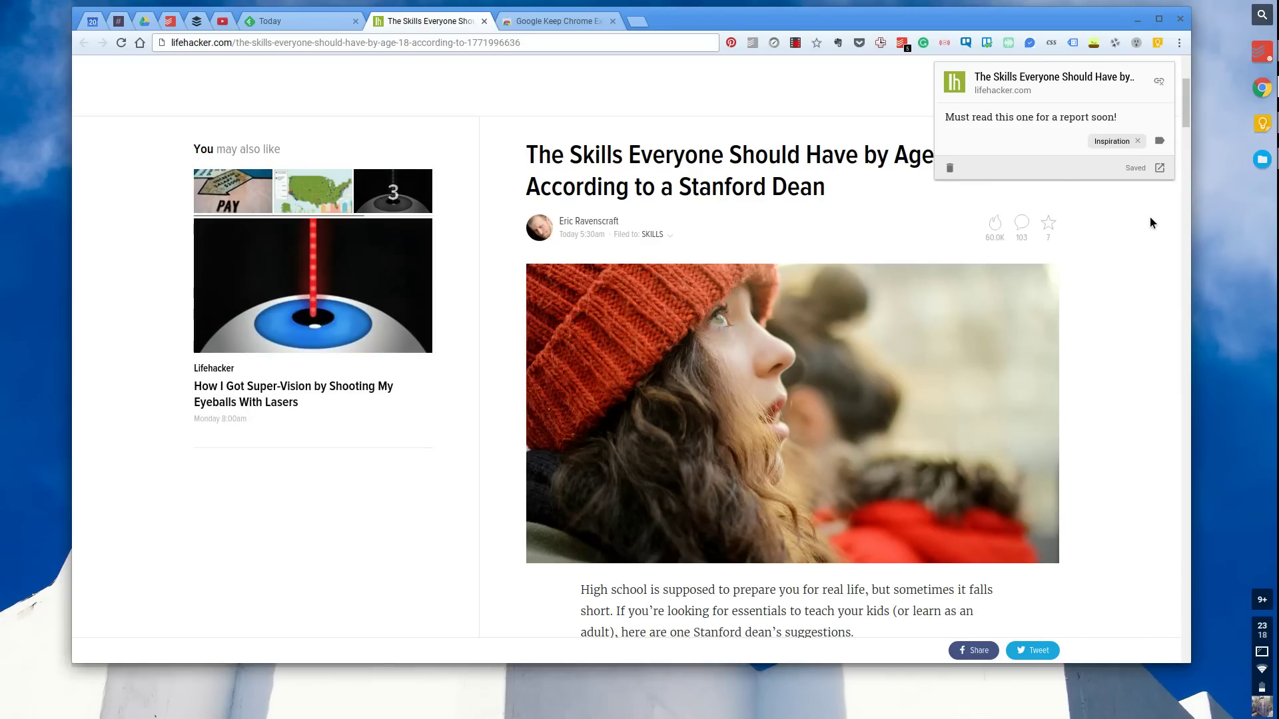
# - Close and reopen the Keep popup, then bring up the Google Keep notes app
pyautogui.click(1117, 186)
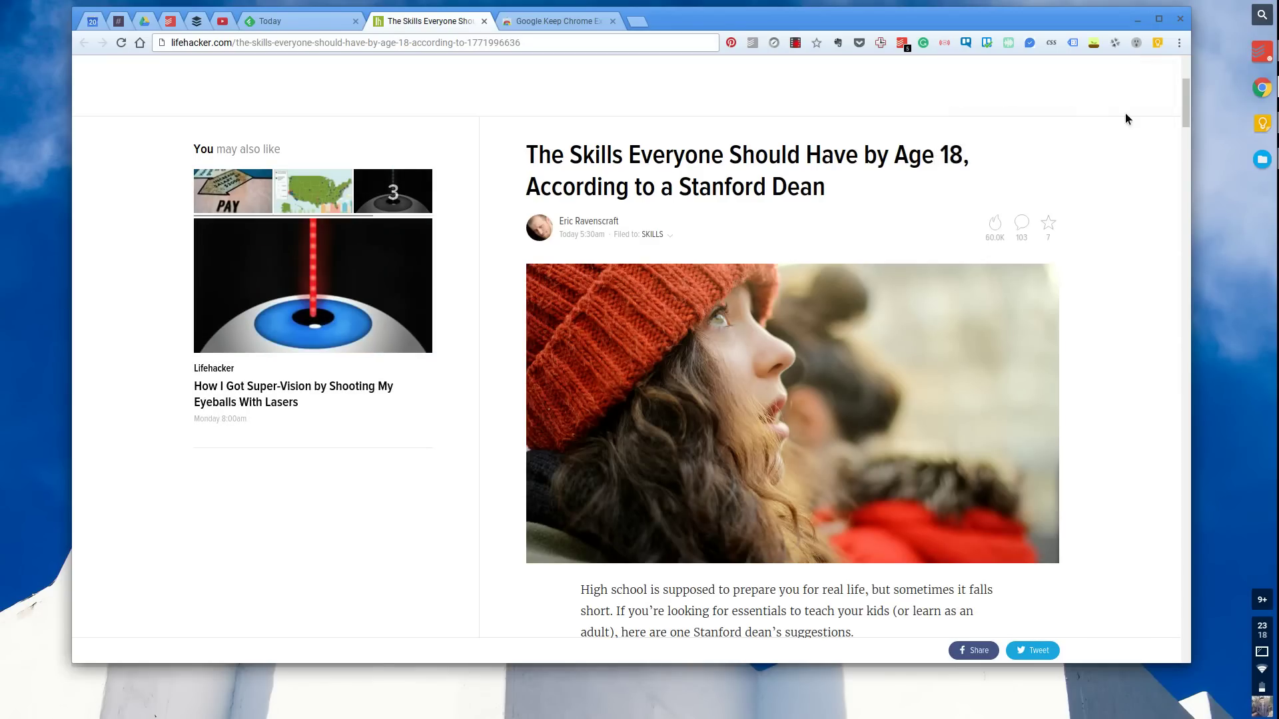
pyautogui.click(1160, 51)
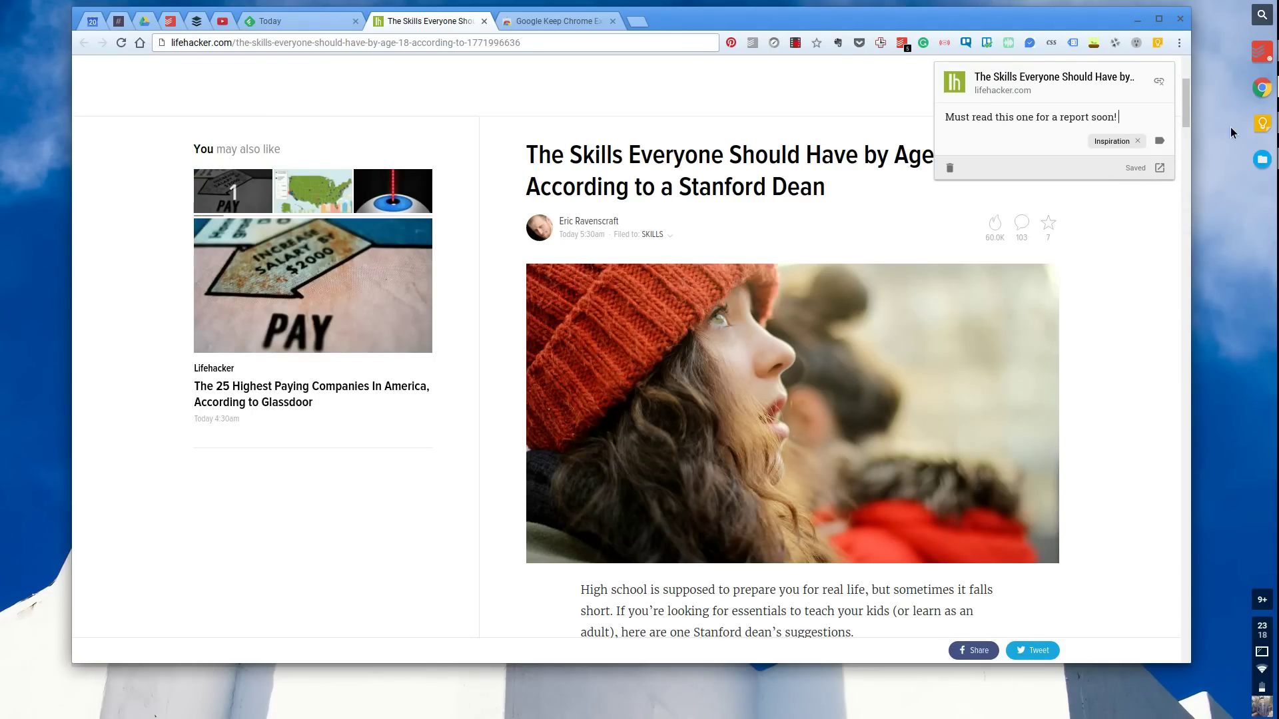
pyautogui.click(1261, 124)
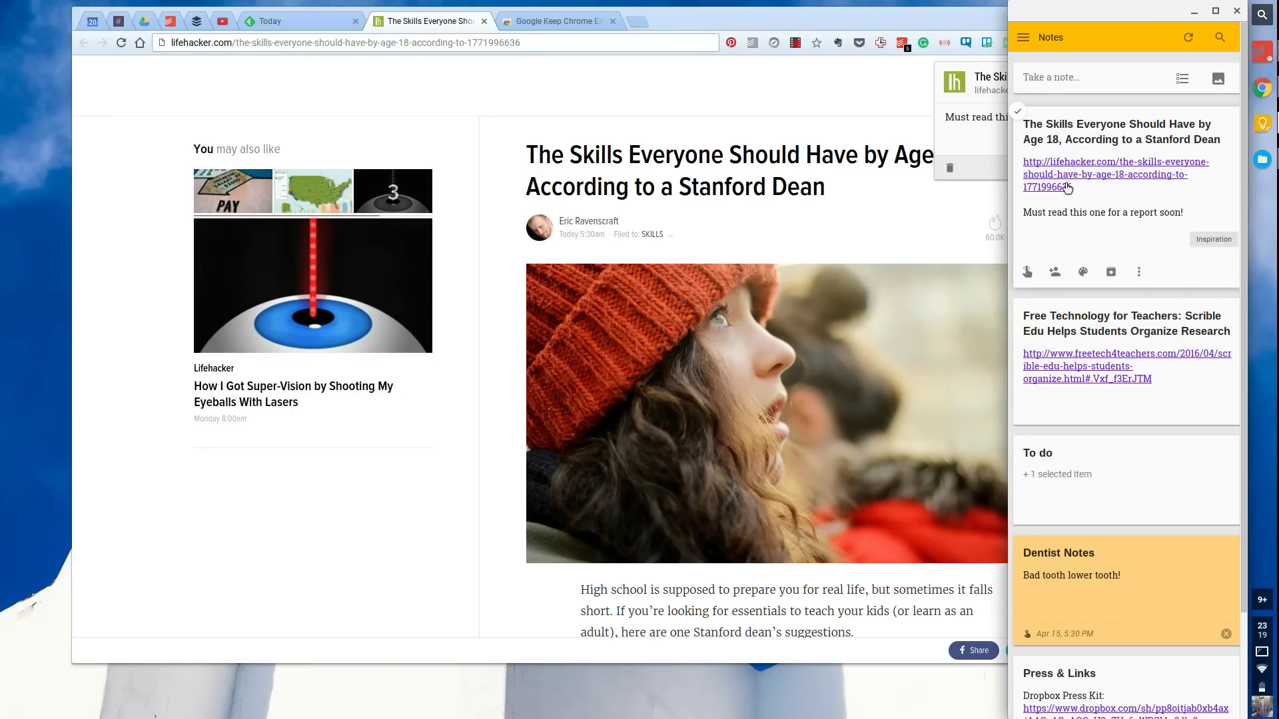
# - Close the Google Keep notes window and dismiss the extension popup
pyautogui.click(1193, 12)
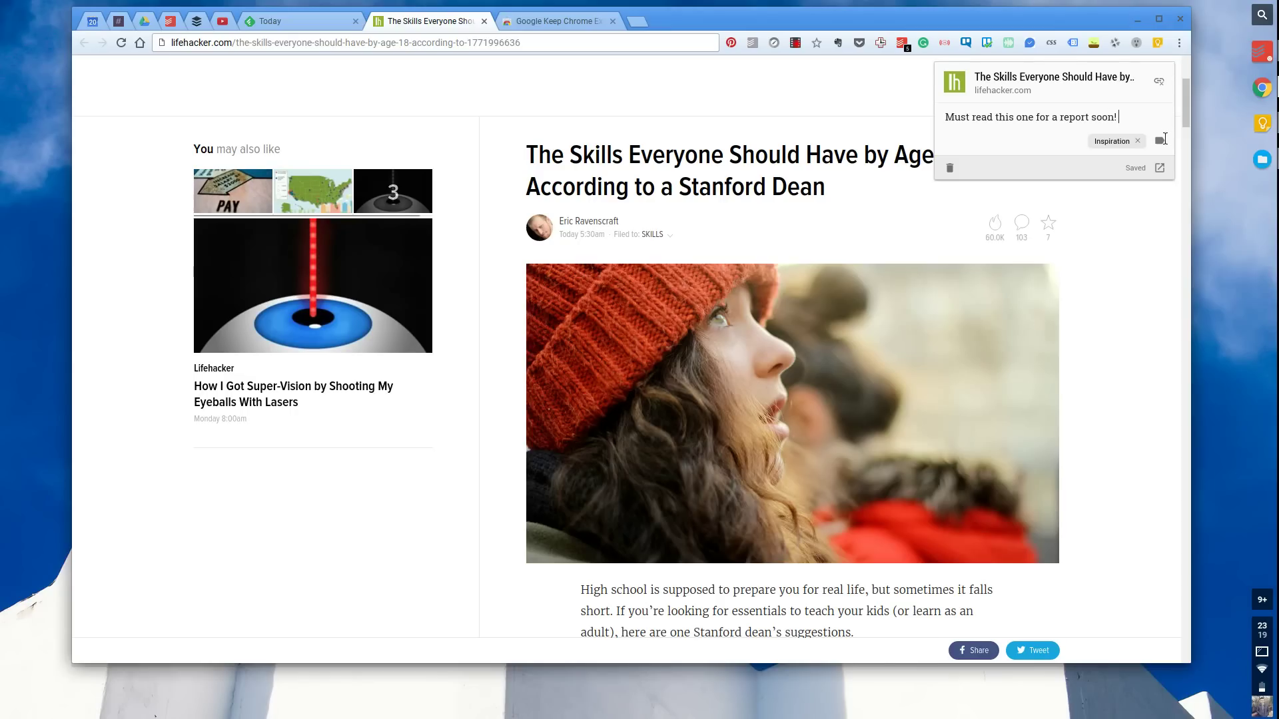
pyautogui.click(881, 77)
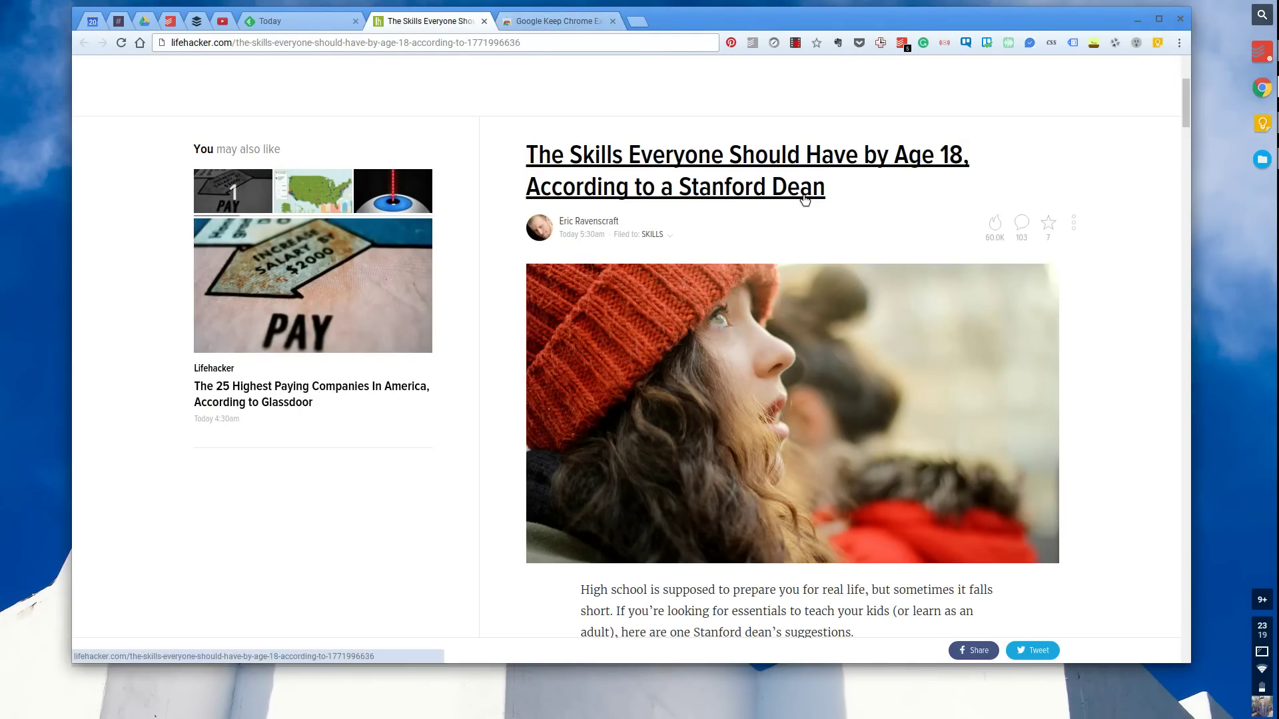
# - Save the article's header image to the Keep note via Save image to Keep
pyautogui.scroll(-2, 751, 211)
pyautogui.scroll(1, 752, 211)
pyautogui.scroll(1, 751, 211)
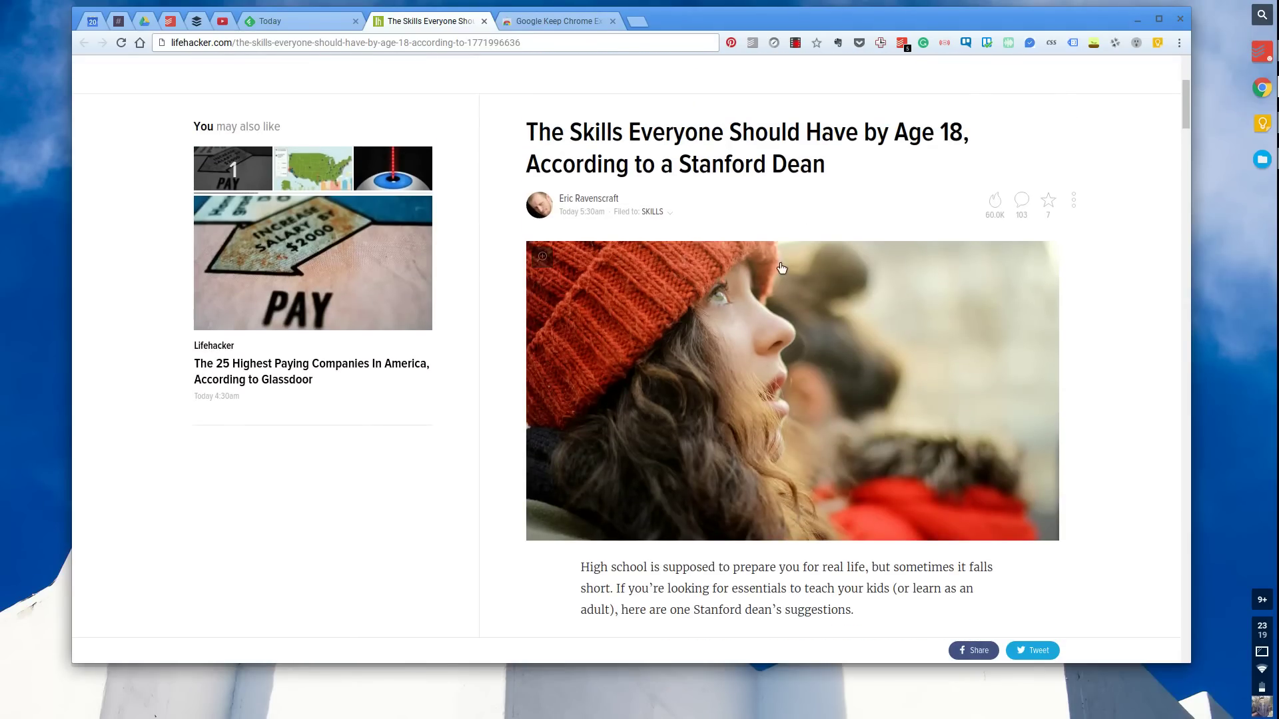
pyautogui.rightClick(769, 298)
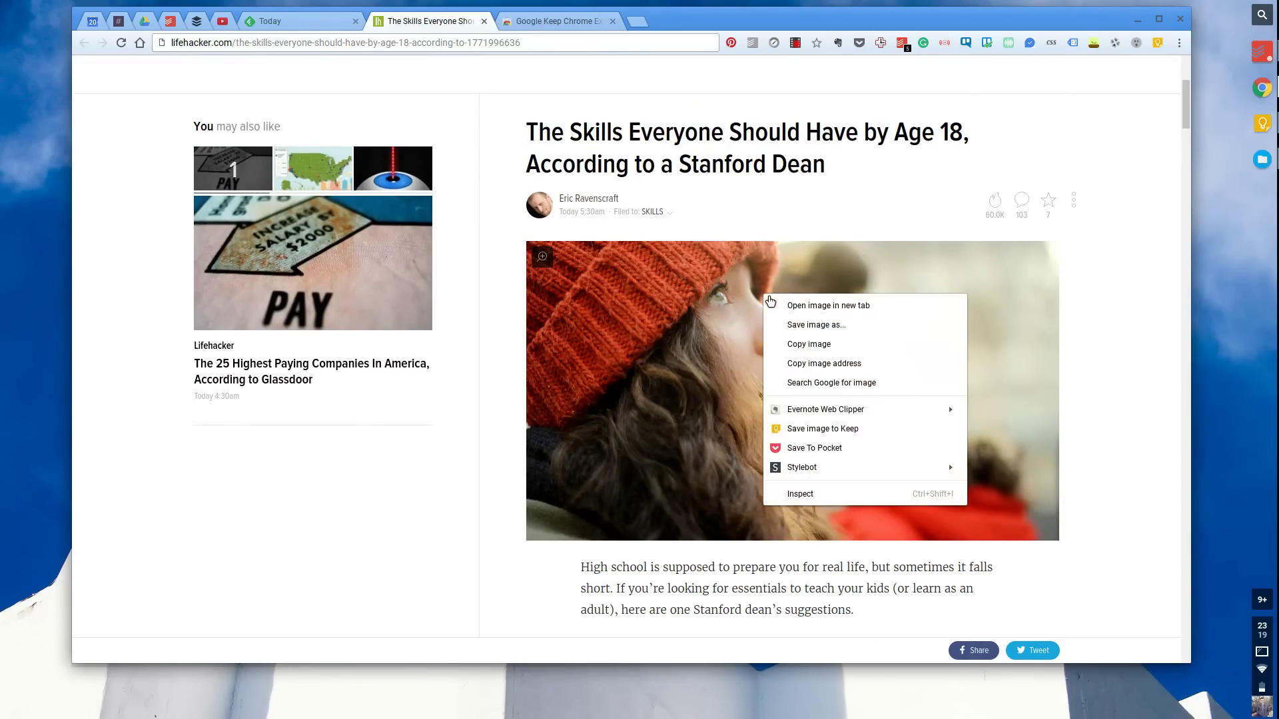
pyautogui.click(842, 431)
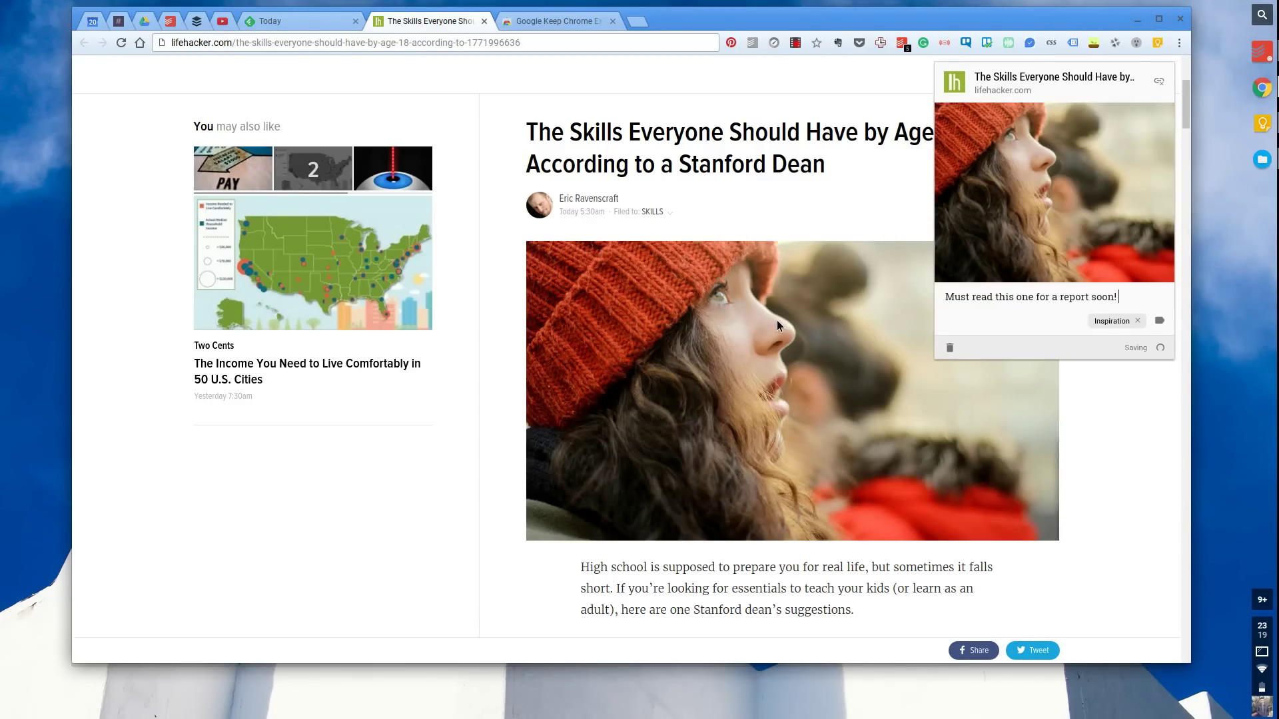
pyautogui.rightClick(769, 313)
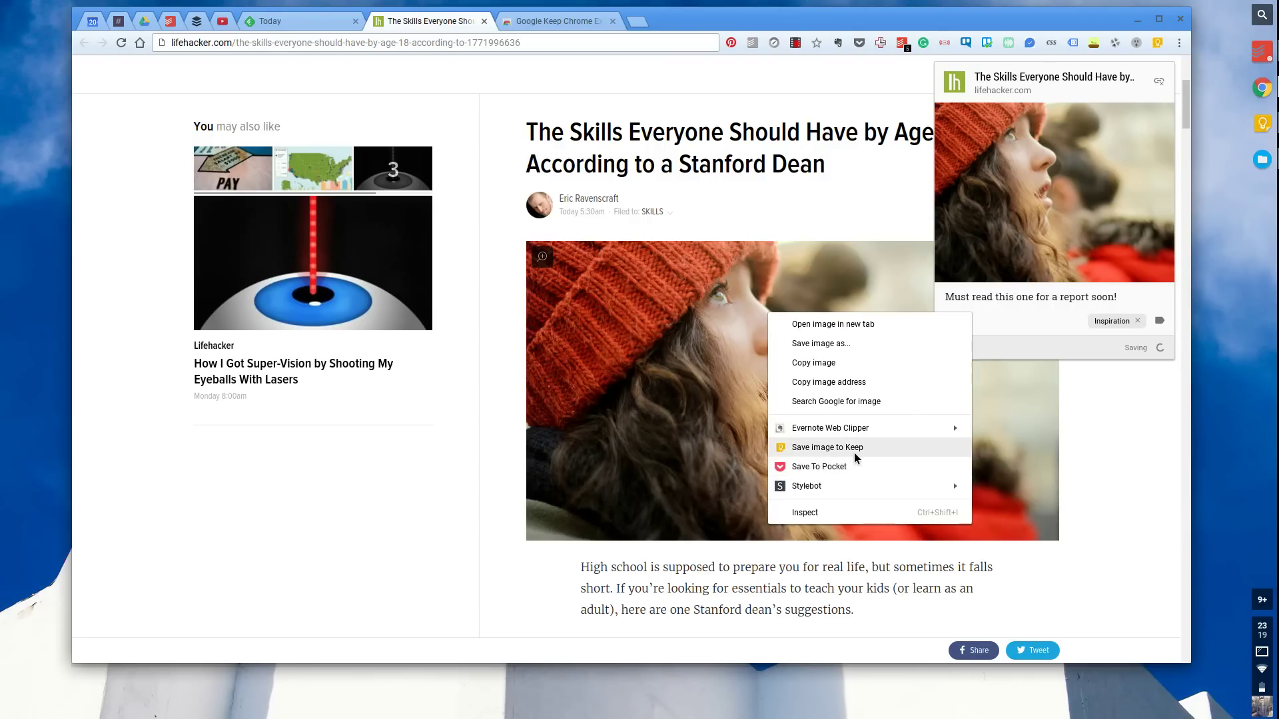
pyautogui.click(1129, 335)
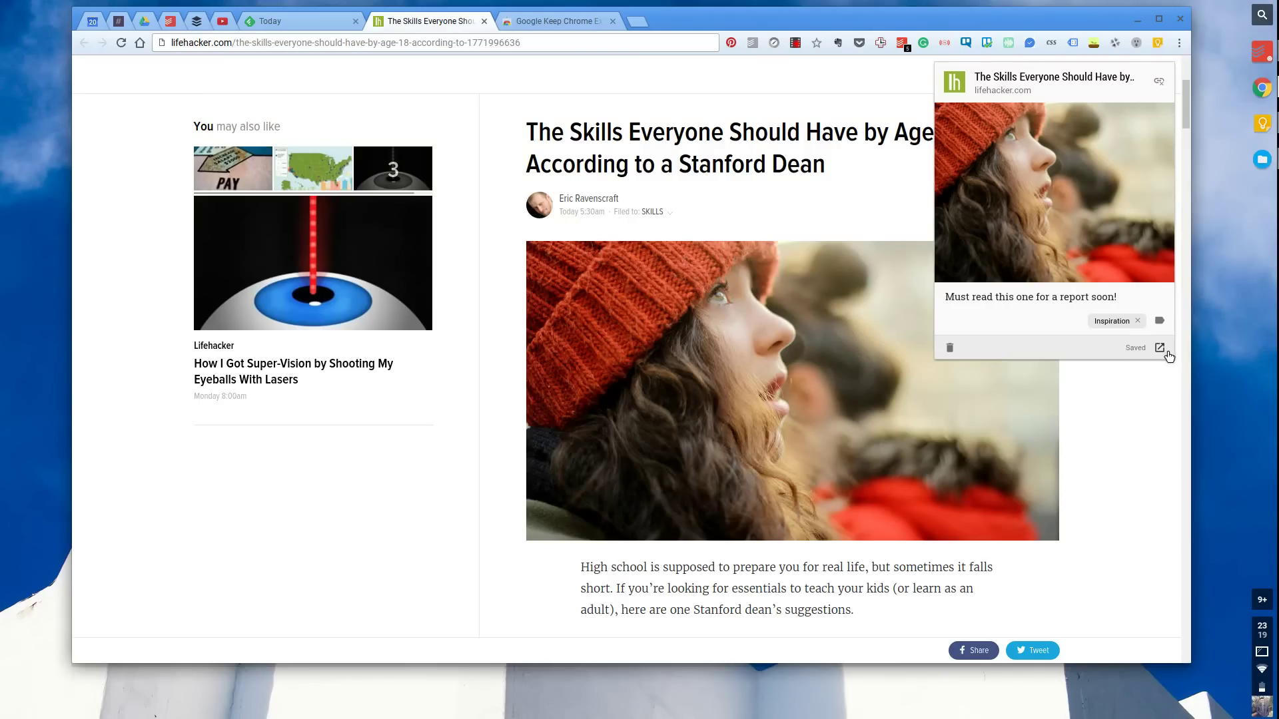
# - Dismiss the popup and view the Google Keep notes app full-screen
pyautogui.click(1141, 426)
pyautogui.click(1264, 126)
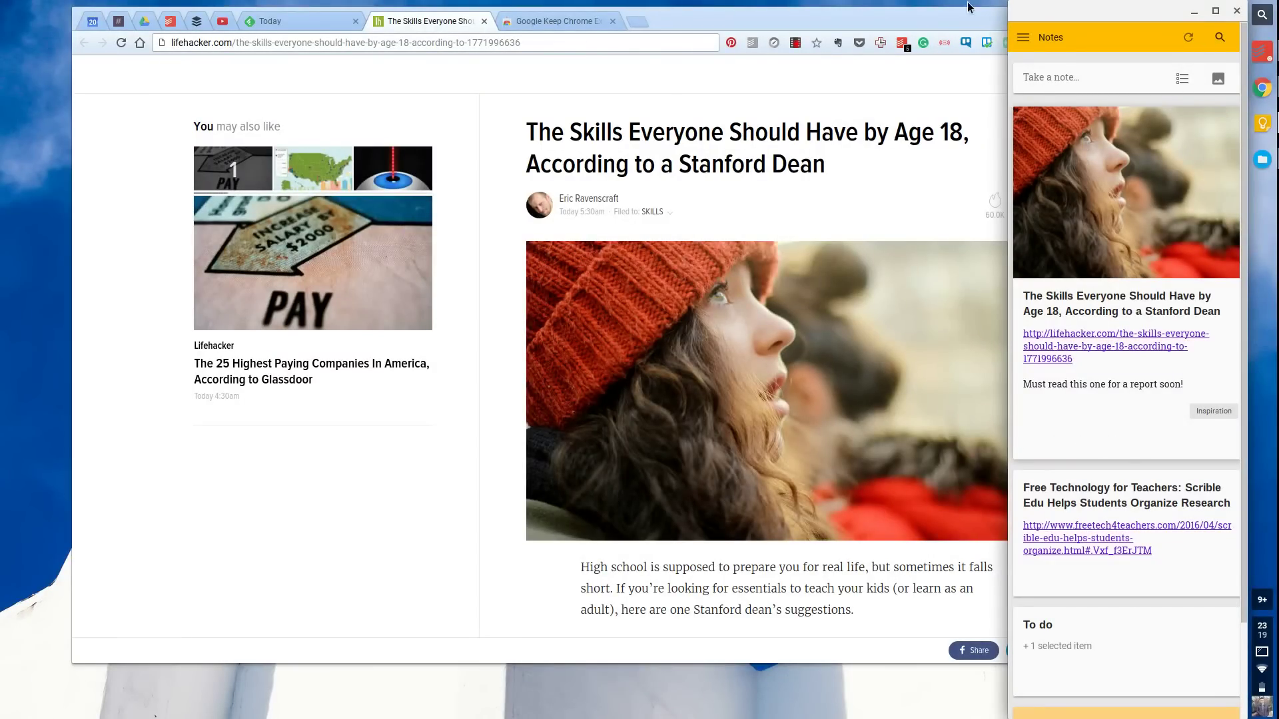
pyautogui.click(1215, 10)
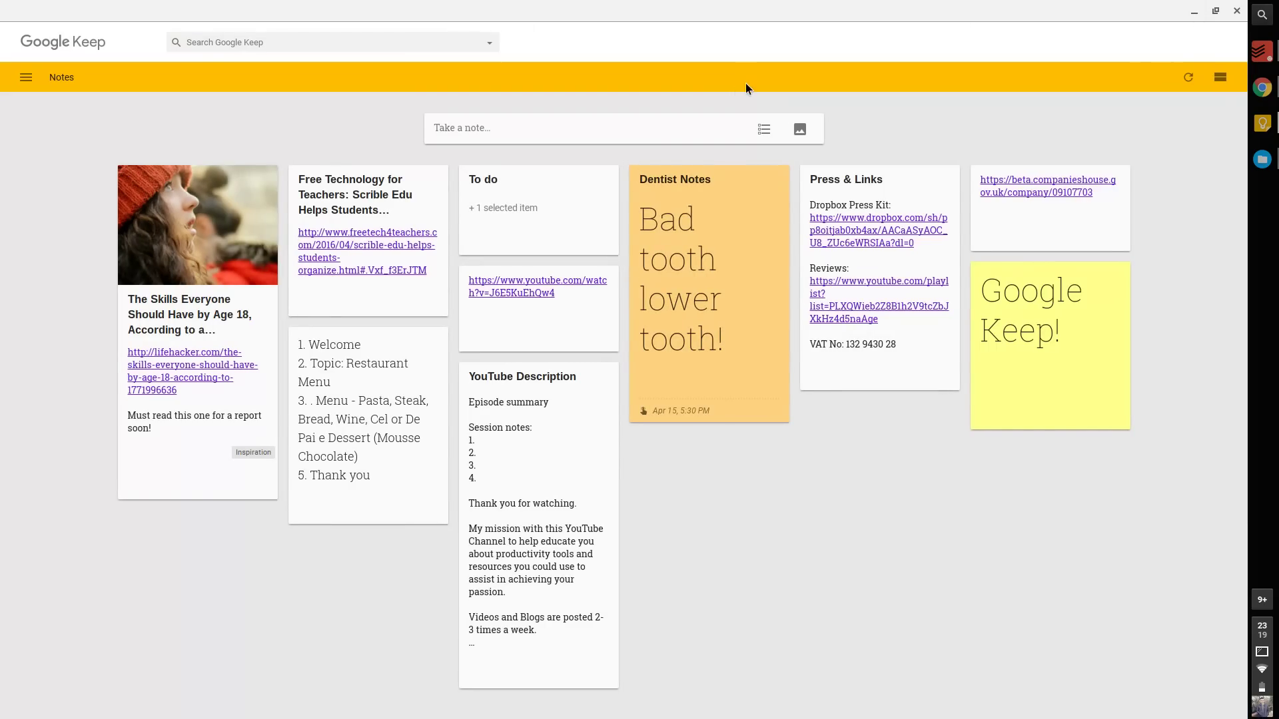
# - Minimize the full-screen Google Keep window
pyautogui.click(1195, 14)
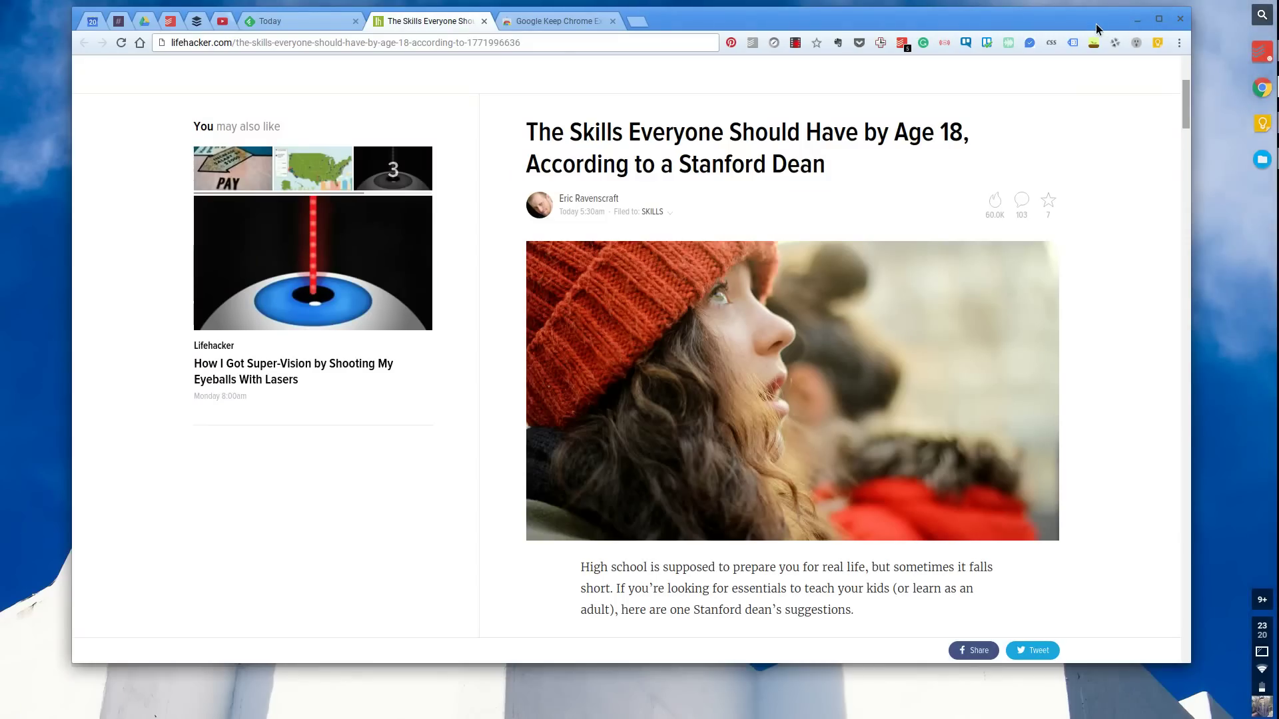
# - Close the Chrome Web Store tab for the Google Keep Chrome Extension
pyautogui.click(613, 25)
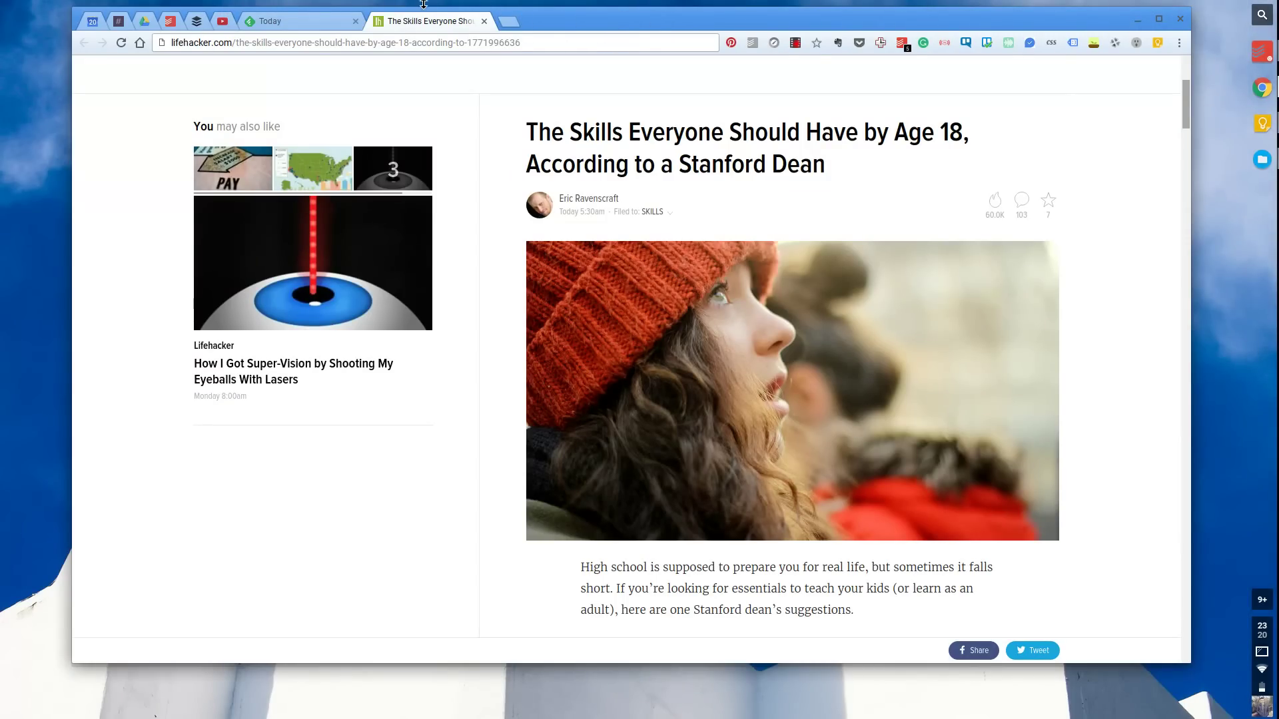